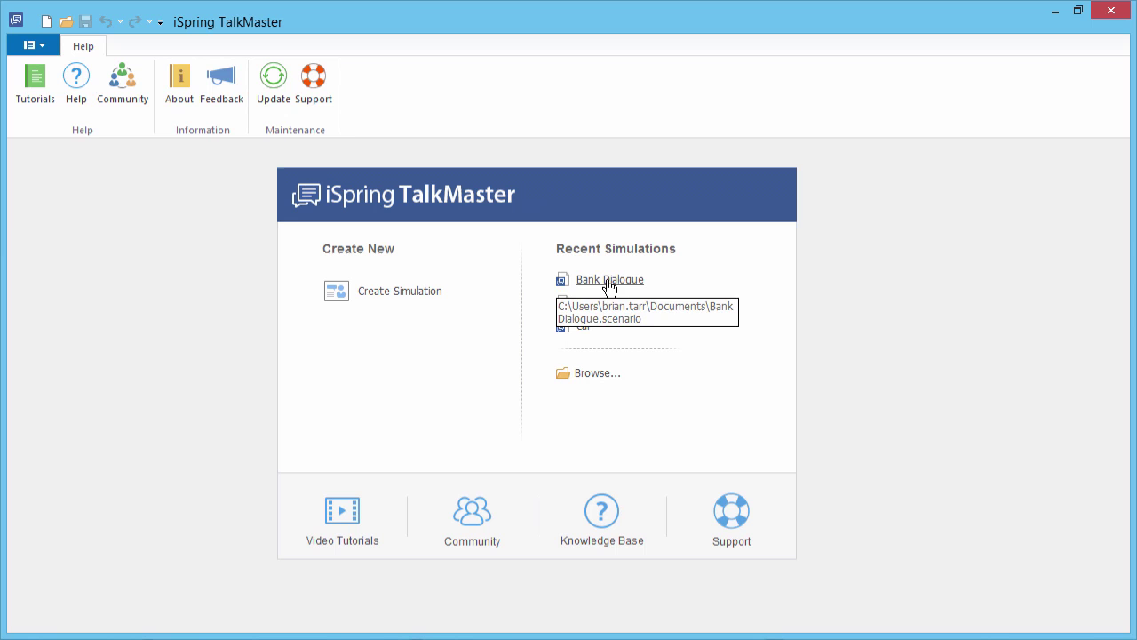
Step: Create a new simulation with a first scene and assign it the built-in man in a dark suit with a striped tie
{"action": "left_click", "coordinate": [392, 295]}
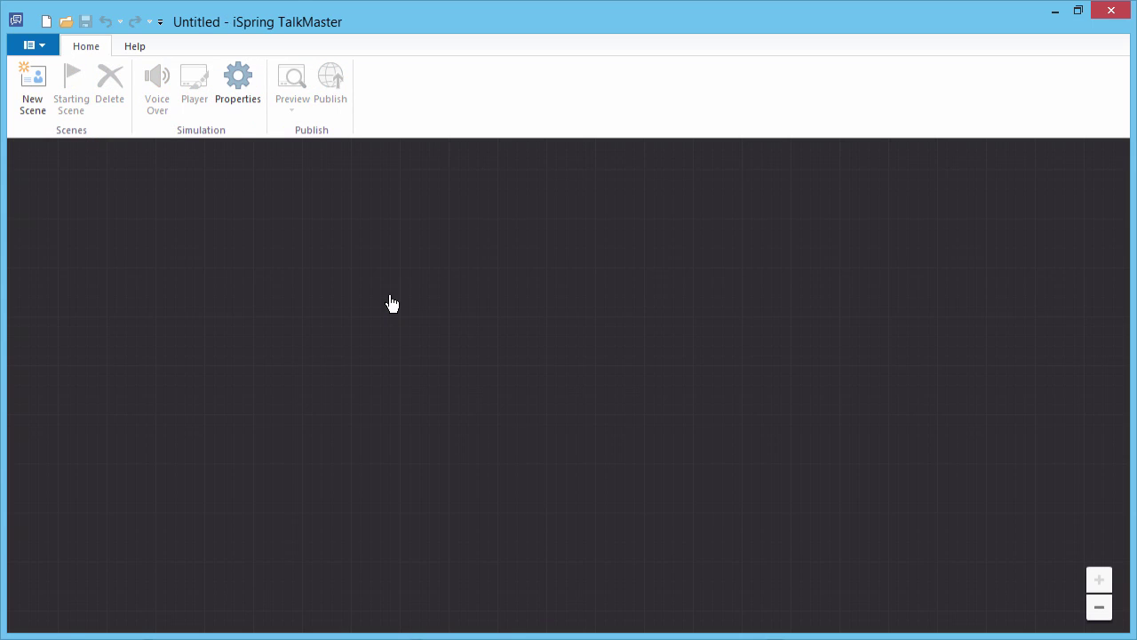
{"action": "left_click", "coordinate": [34, 111]}
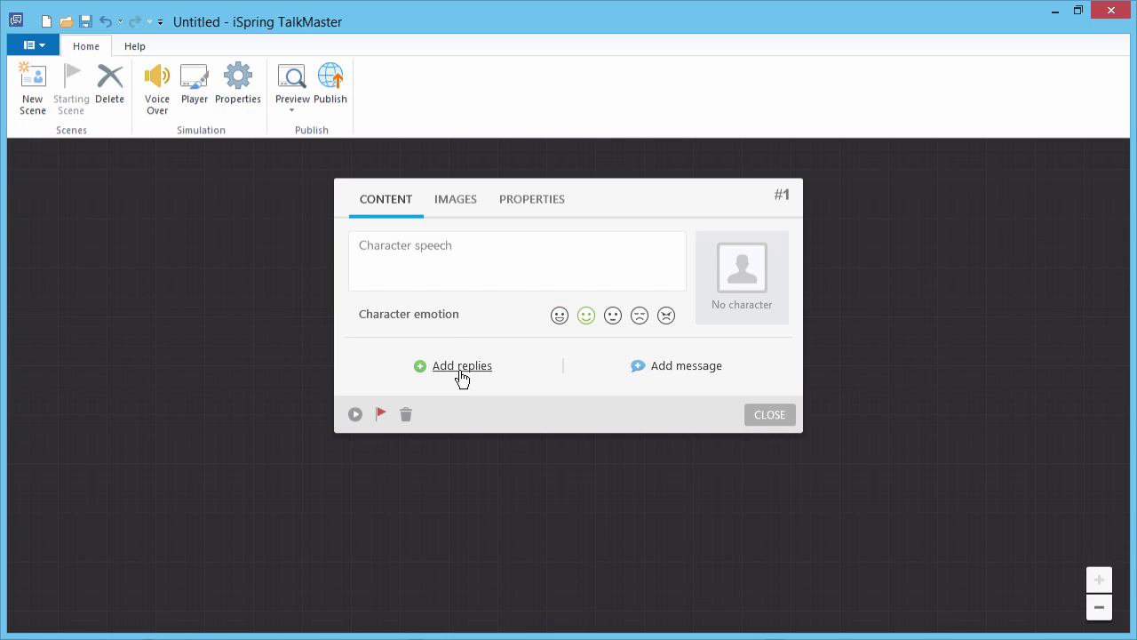
{"action": "left_click", "coordinate": [738, 290]}
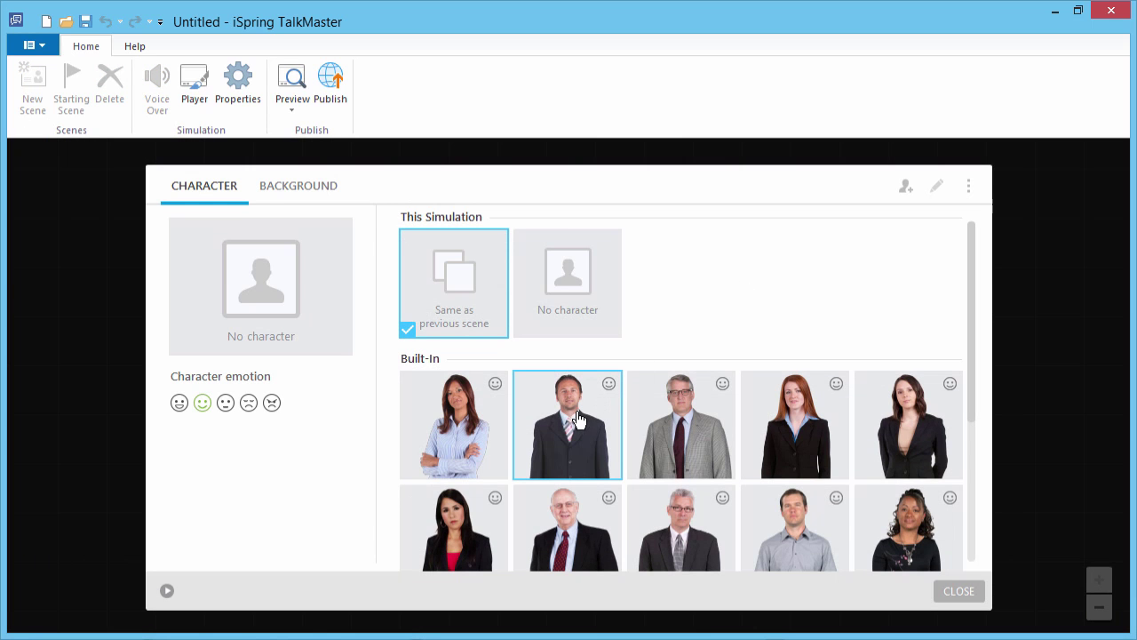
{"action": "left_click", "coordinate": [571, 425]}
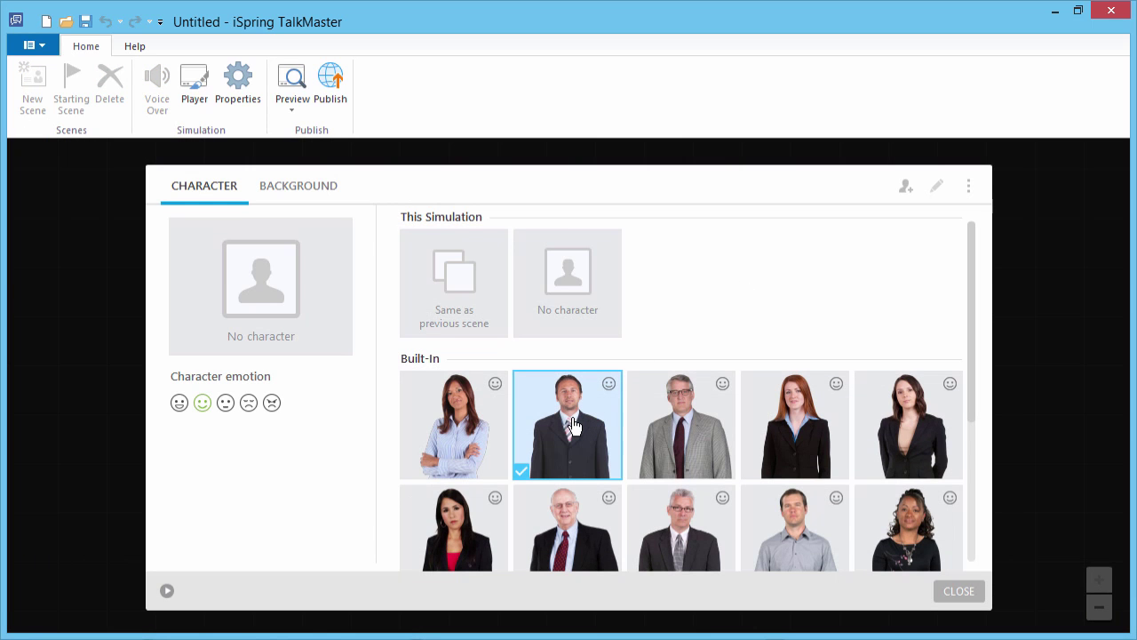
Step: Give the scene the built-in library background and the character speech "Can you tell me where I can find a book on astronomy?"
{"action": "left_click", "coordinate": [291, 189]}
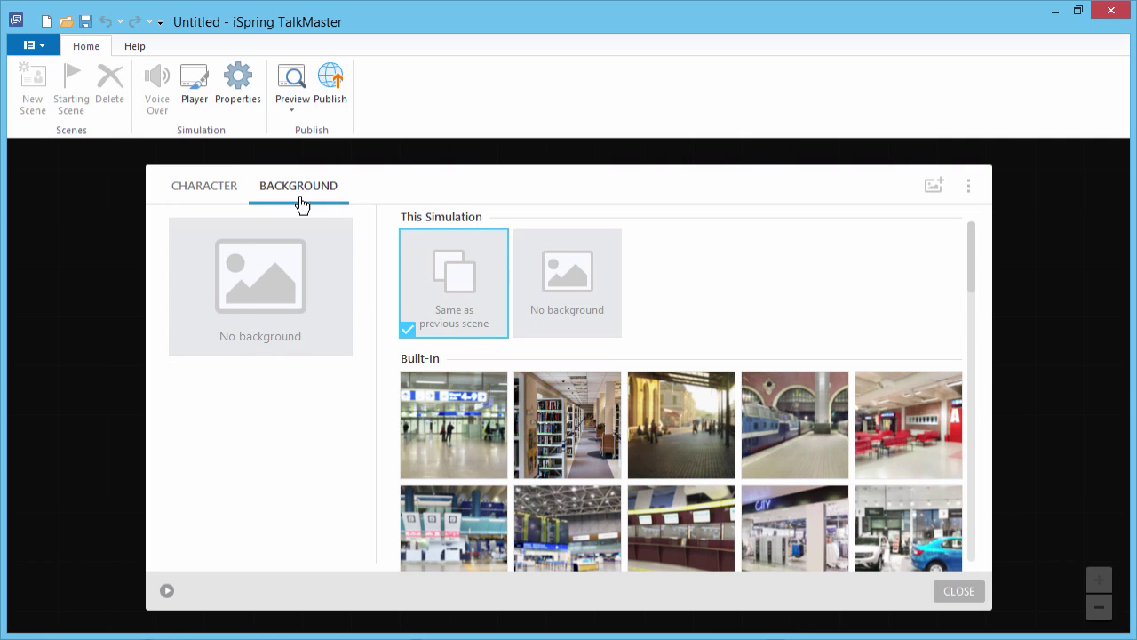
{"action": "left_click", "coordinate": [558, 422]}
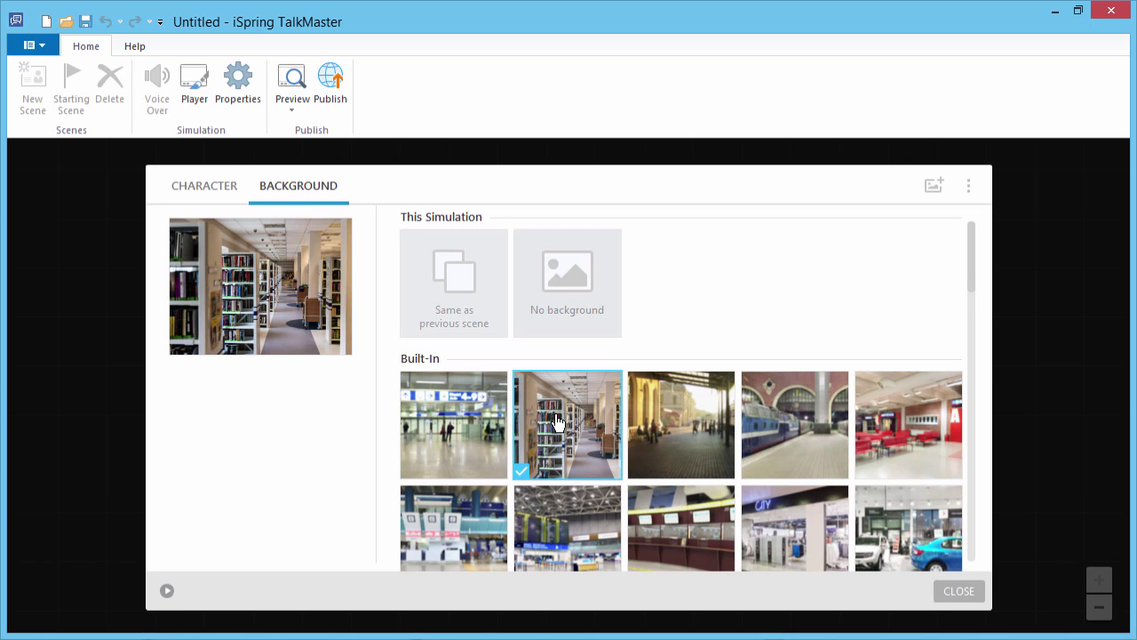
{"action": "left_click", "coordinate": [959, 591]}
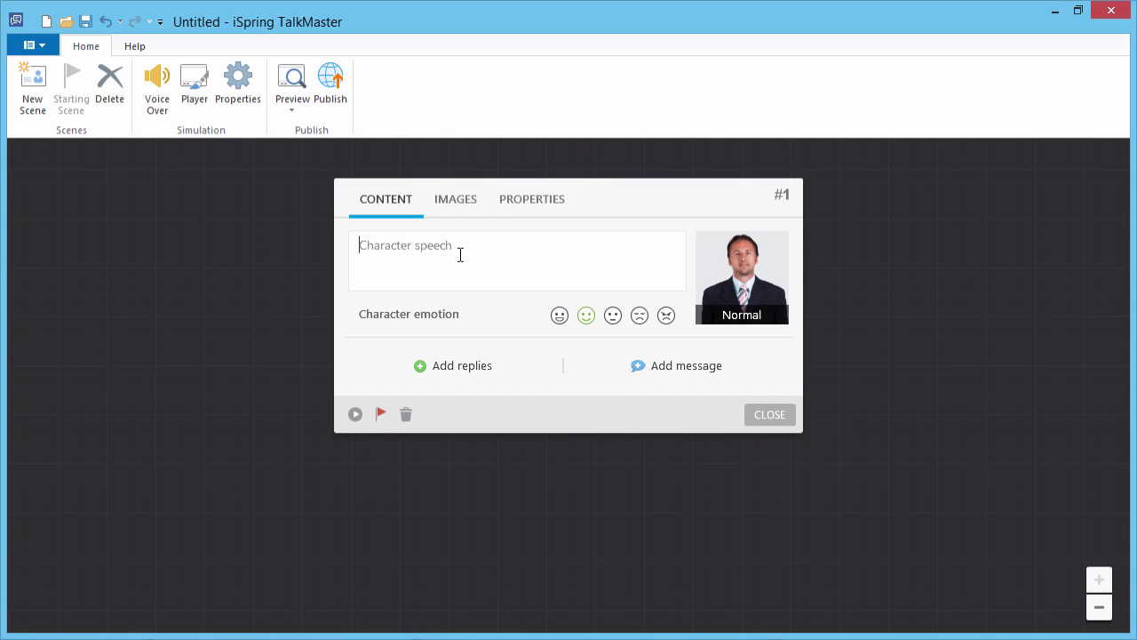
{"action": "type", "text": "Can you tell me where I can find a book on astronomy?"}
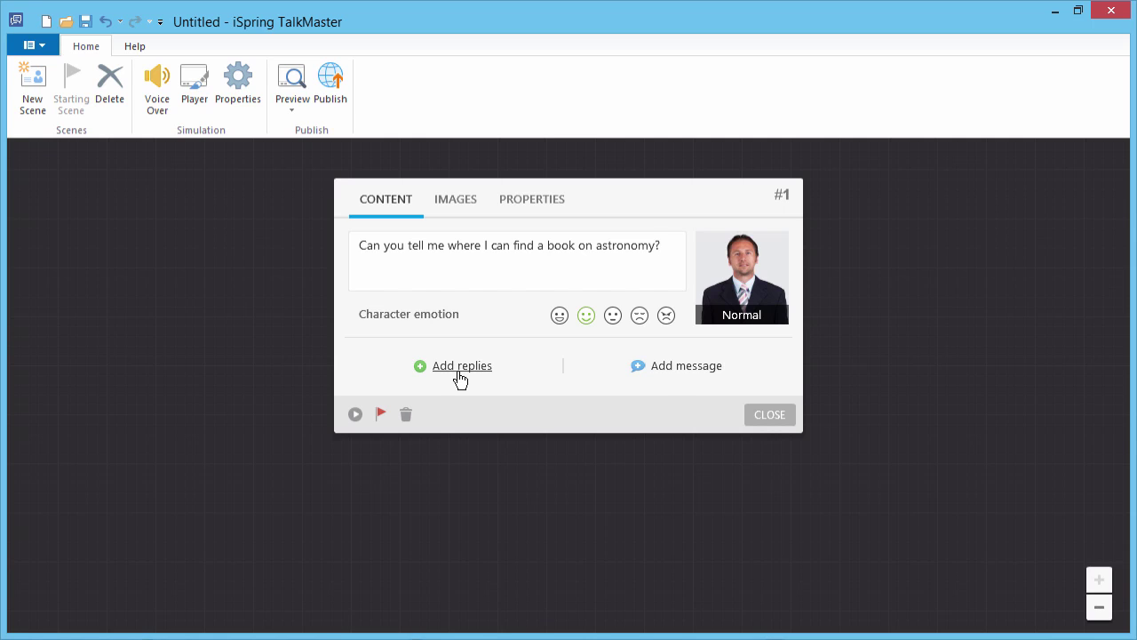
{"action": "left_click", "coordinate": [680, 370]}
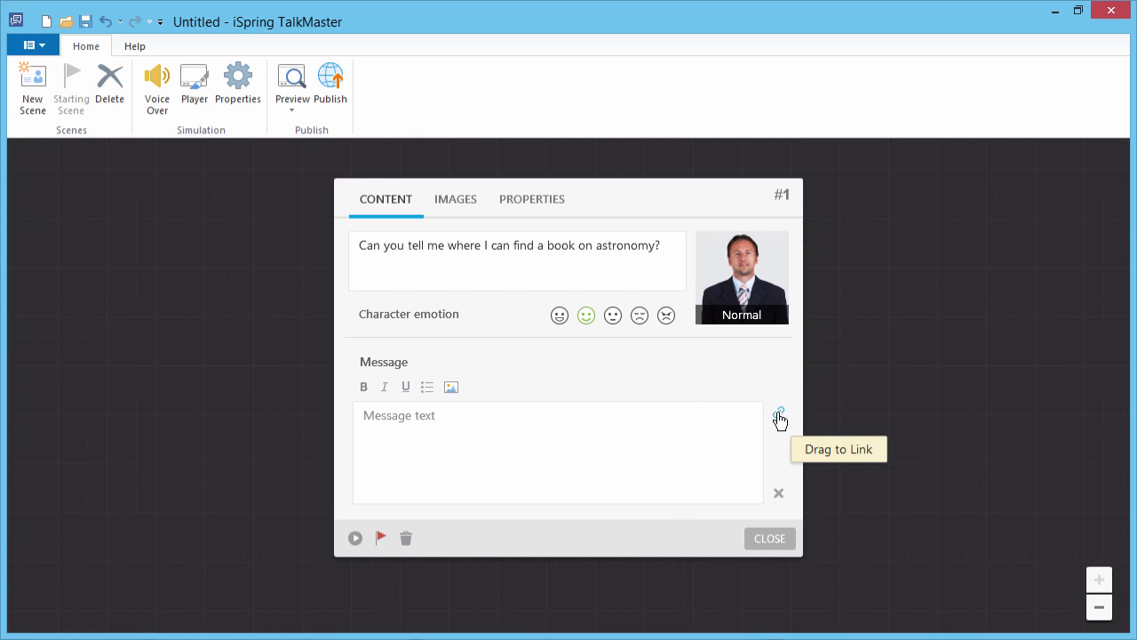
{"action": "left_click_drag", "start_coordinate": [777, 420], "coordinate": [563, 321]}
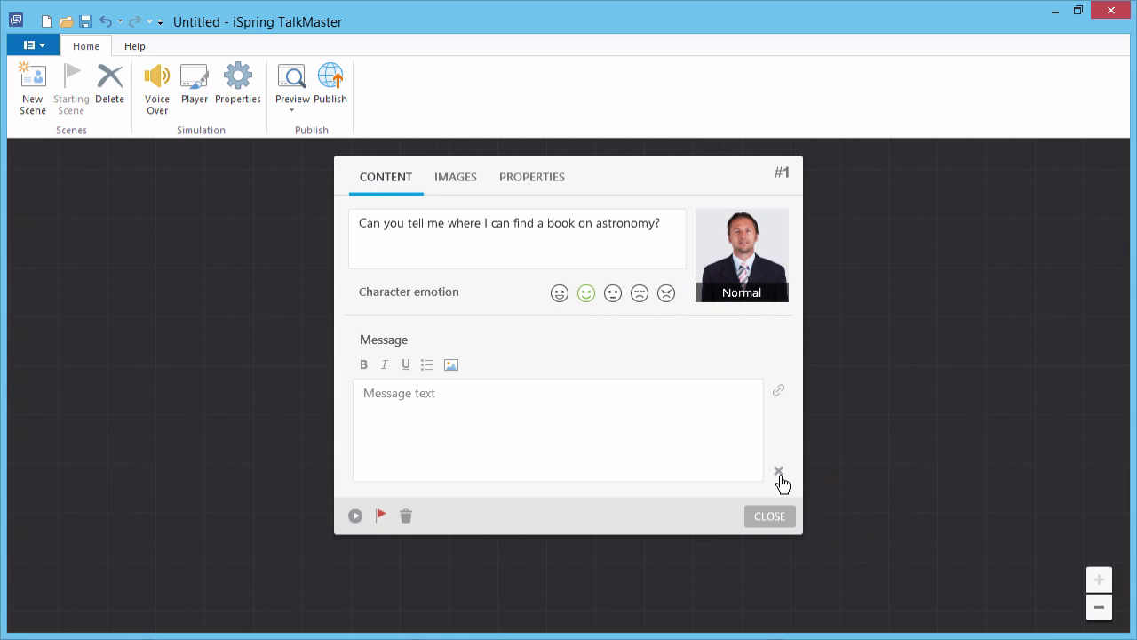
{"action": "left_click", "coordinate": [778, 474]}
Step: Add the reply options "Classical astronomy or modern astronomy?" and "Don't you know the Dewey Decimal System?" to scene #1
{"action": "left_click", "coordinate": [448, 344]}
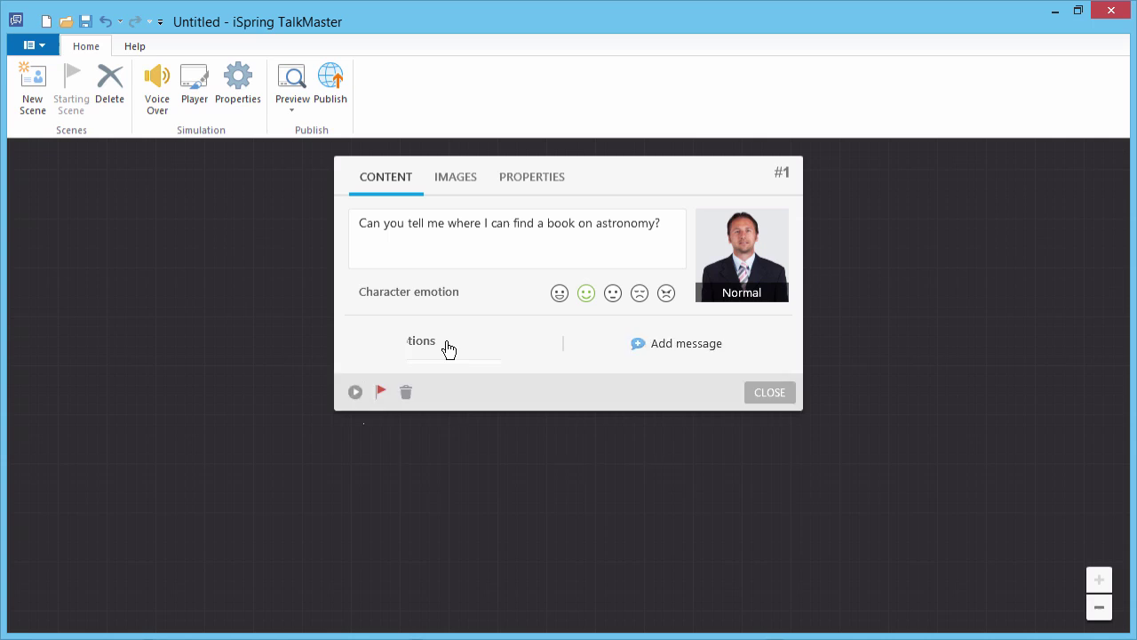
{"action": "type", "text": "Classical astronomy or modern astronomy?"}
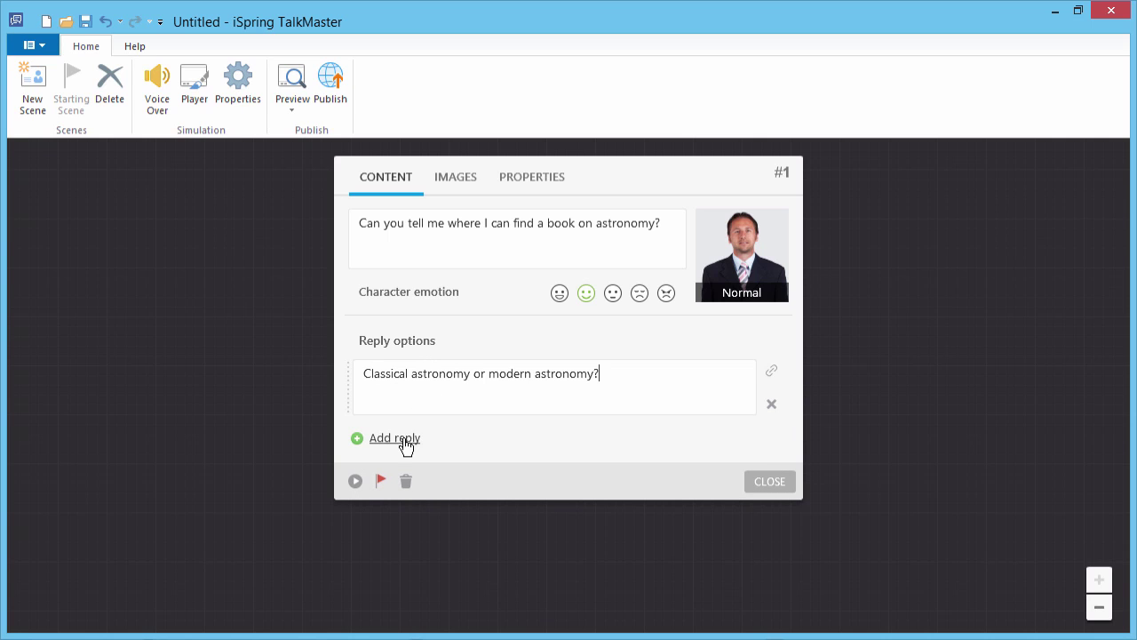
{"action": "left_click", "coordinate": [405, 439]}
{"action": "type", "text": "Don't you know the Dewey Decimal System?"}
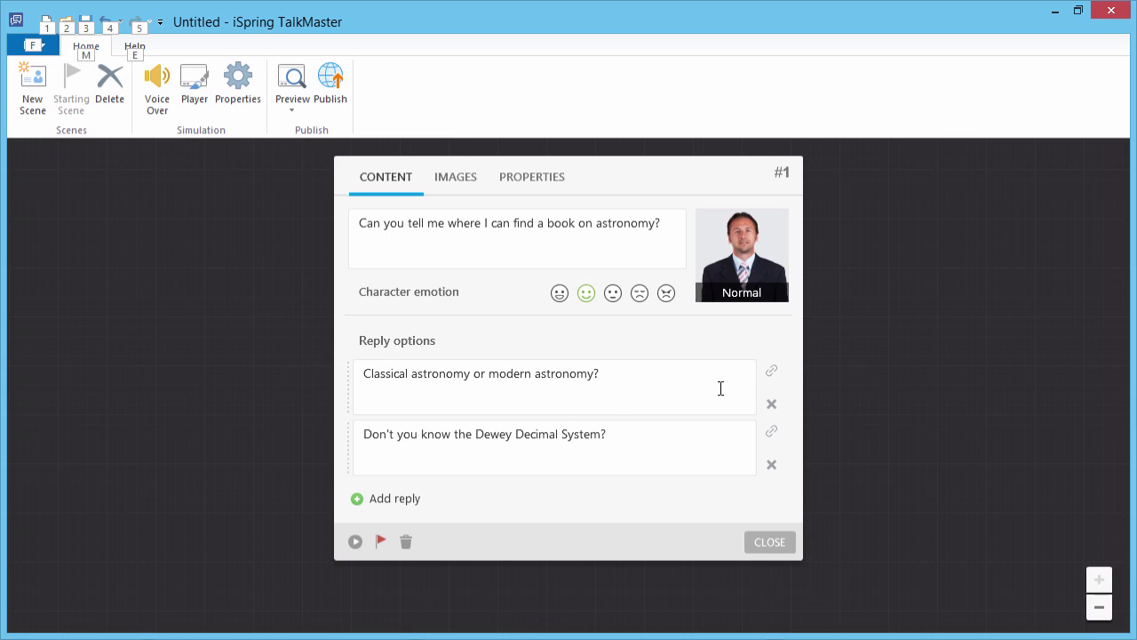
Step: Link the two replies to new scenes #2 and #3, and enter "Classical! I want to learn about Ptolemy's epicycles." as scene #2's speech
{"action": "left_click_drag", "start_coordinate": [771, 377], "coordinate": [222, 499]}
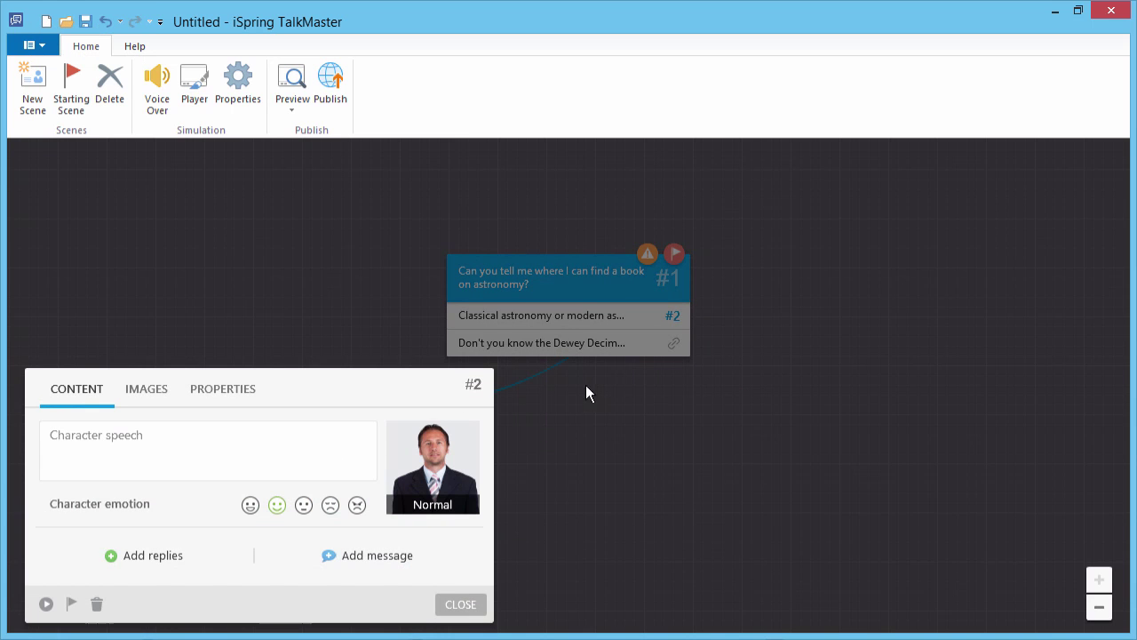
{"action": "left_click_drag", "start_coordinate": [673, 344], "coordinate": [920, 504]}
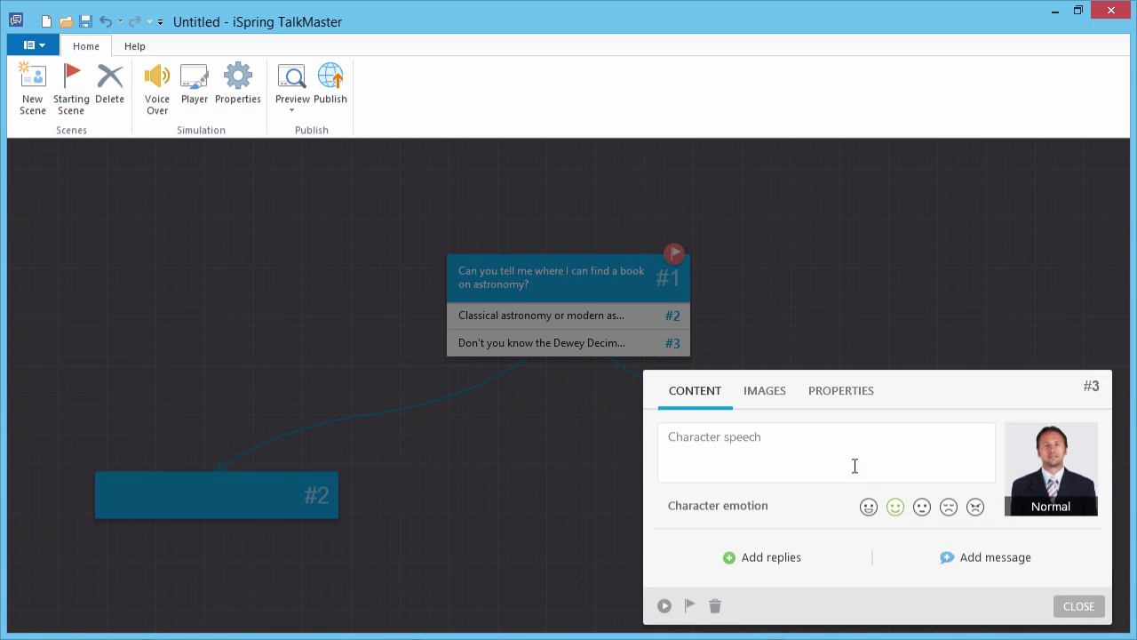
{"action": "left_click", "coordinate": [253, 497]}
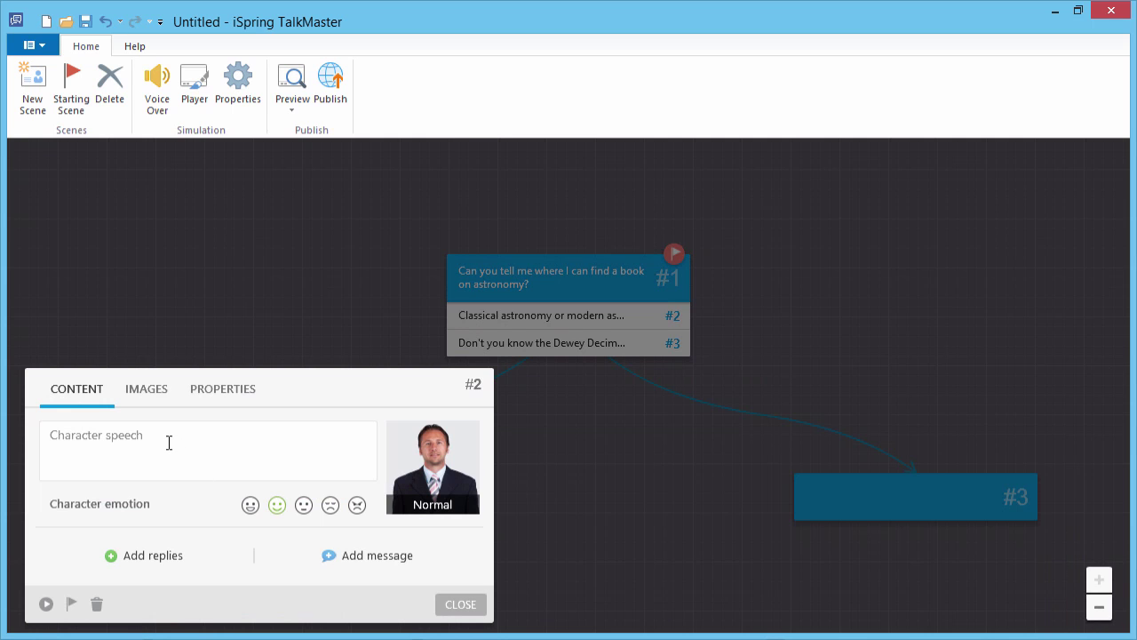
{"action": "type", "text": "Classical! I want to learn about Ptolemy's epicycles."}
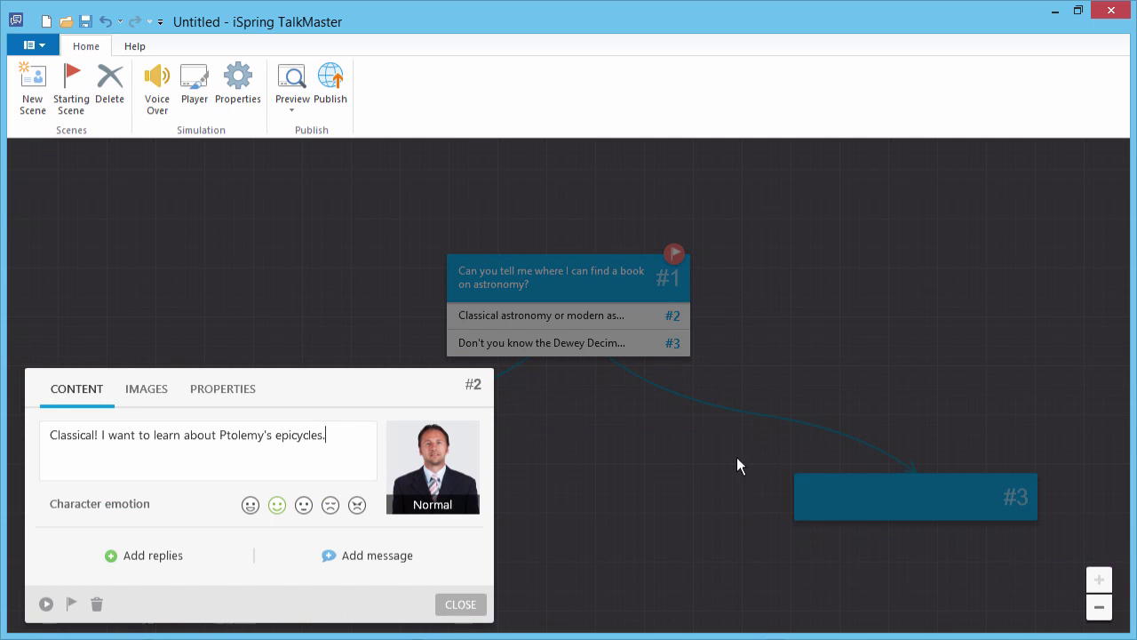
Step: Enter "Fine, I'll go look for it myself!" as scene #3's speech and set the character emotion to Angry
{"action": "left_click", "coordinate": [855, 498]}
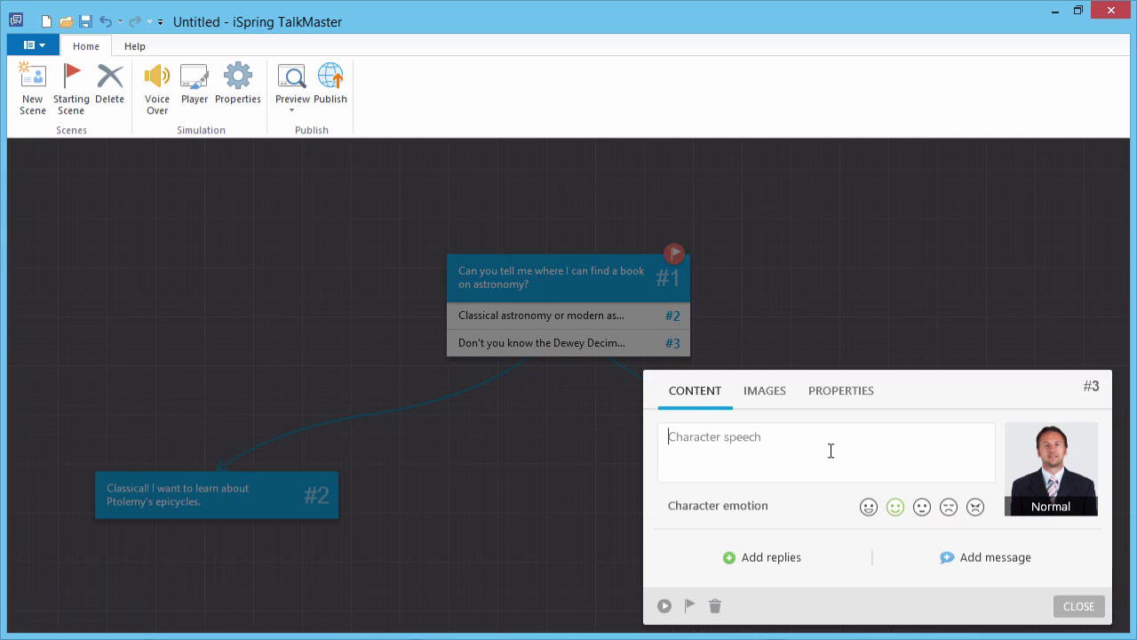
{"action": "type", "text": "Fine, I'll go look for it myself!"}
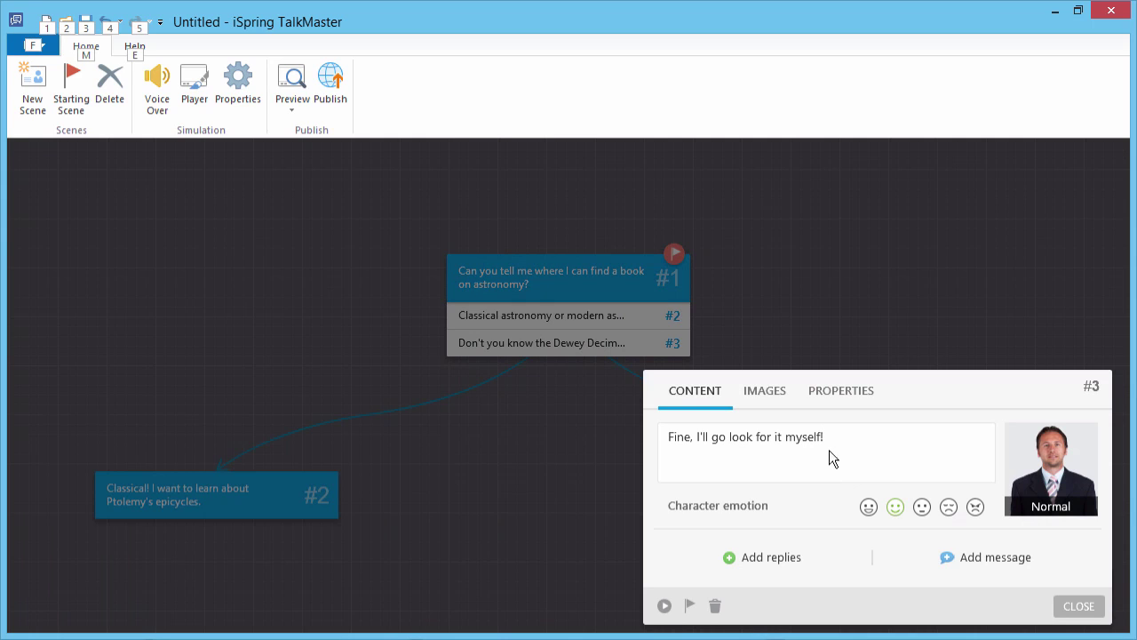
{"action": "left_click", "coordinate": [975, 506]}
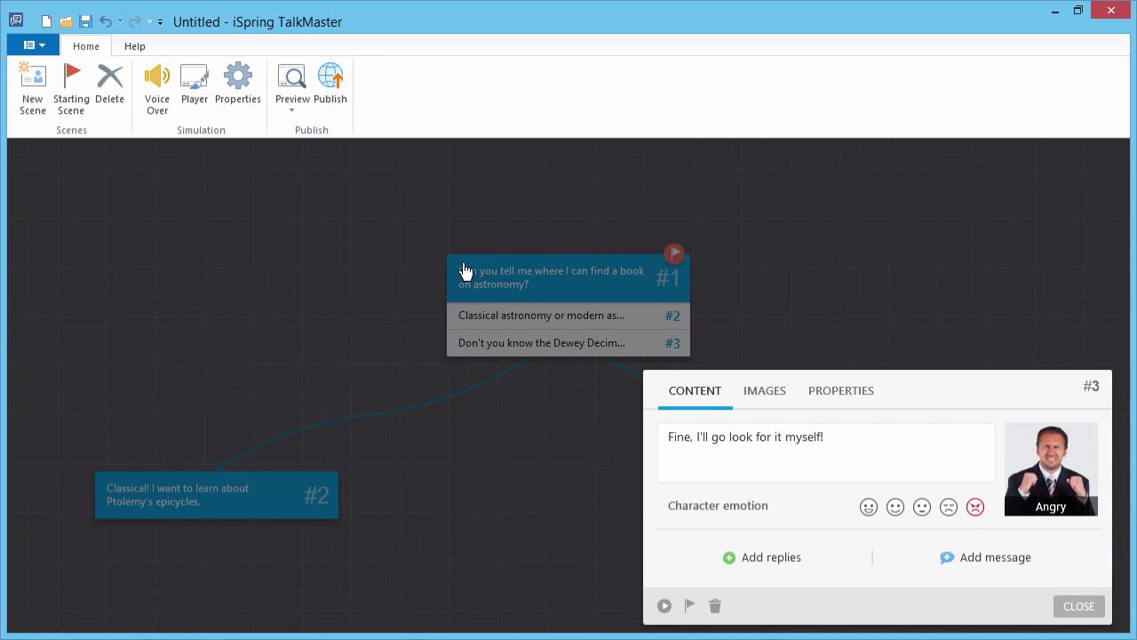
Step: Preview the whole simulation and scene #3 on its own, closing each preview and the scene's editor
{"action": "left_click", "coordinate": [292, 89]}
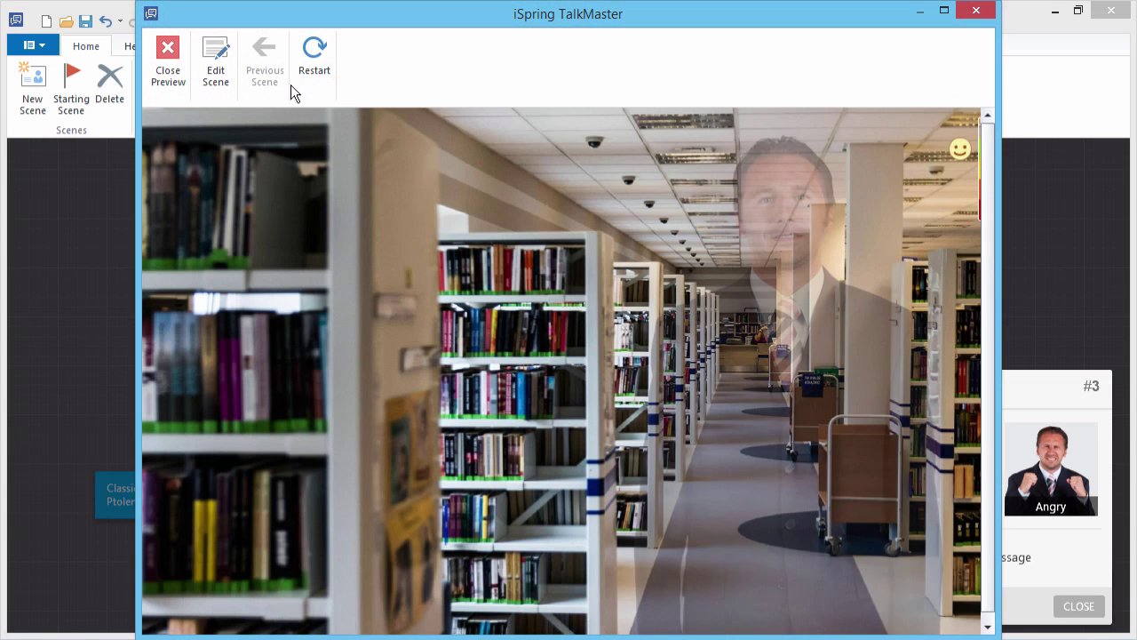
{"action": "left_click", "coordinate": [977, 10]}
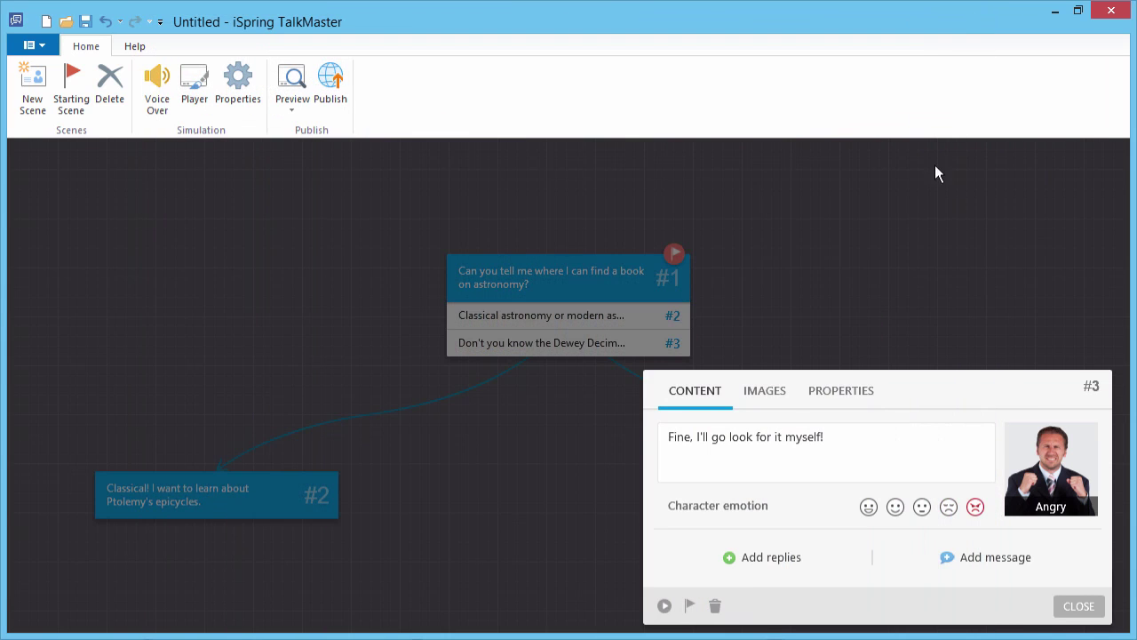
{"action": "left_click", "coordinate": [664, 605]}
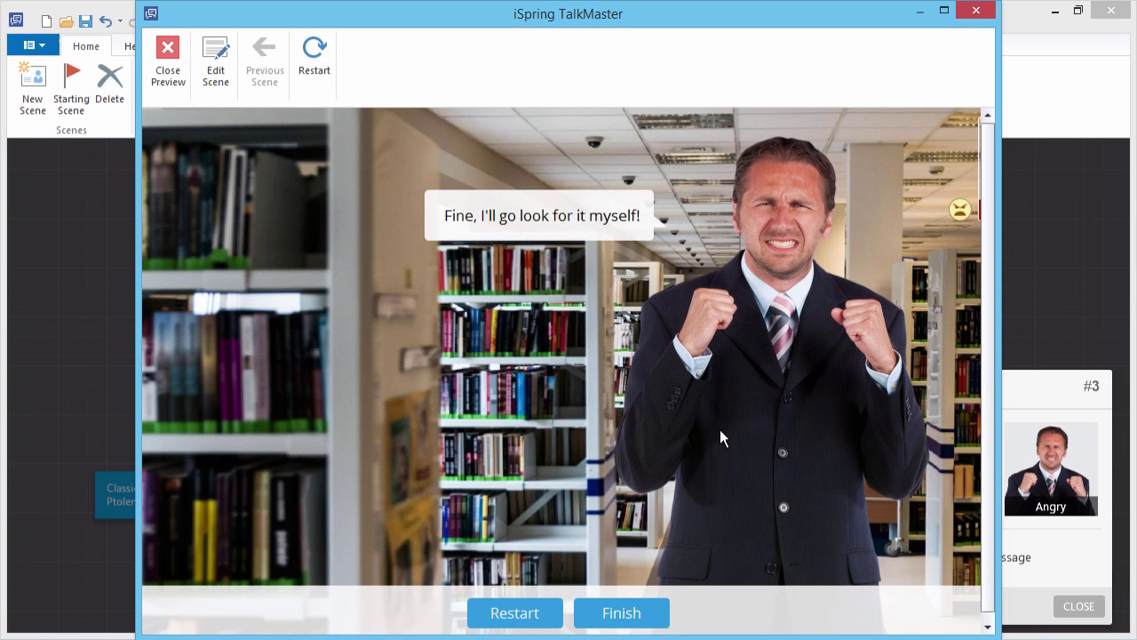
{"action": "left_click", "coordinate": [975, 12]}
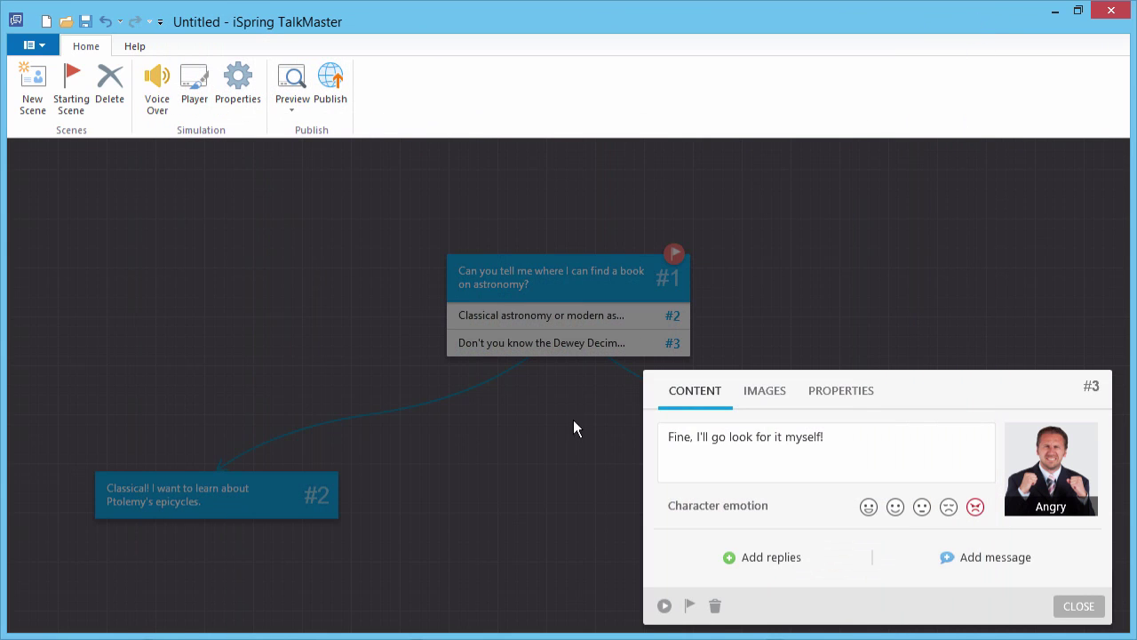
{"action": "left_click", "coordinate": [559, 451]}
{"action": "scroll", "coordinate": [561, 454], "scroll_direction": "down", "scroll_amount": 3}
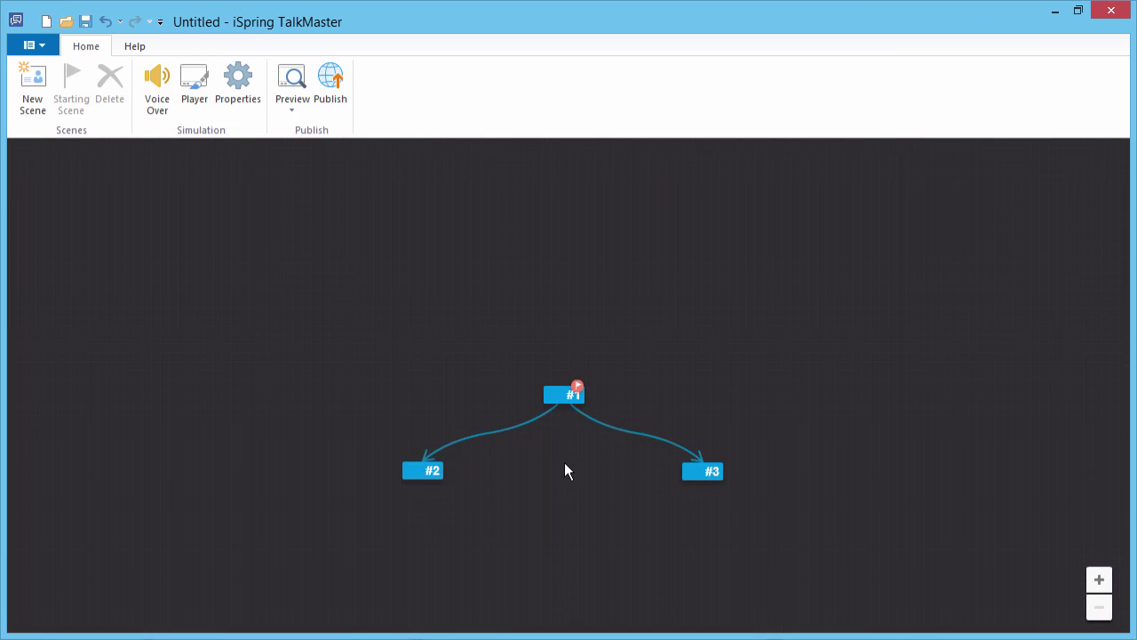
{"action": "scroll", "coordinate": [565, 466], "scroll_direction": "up", "scroll_amount": 5}
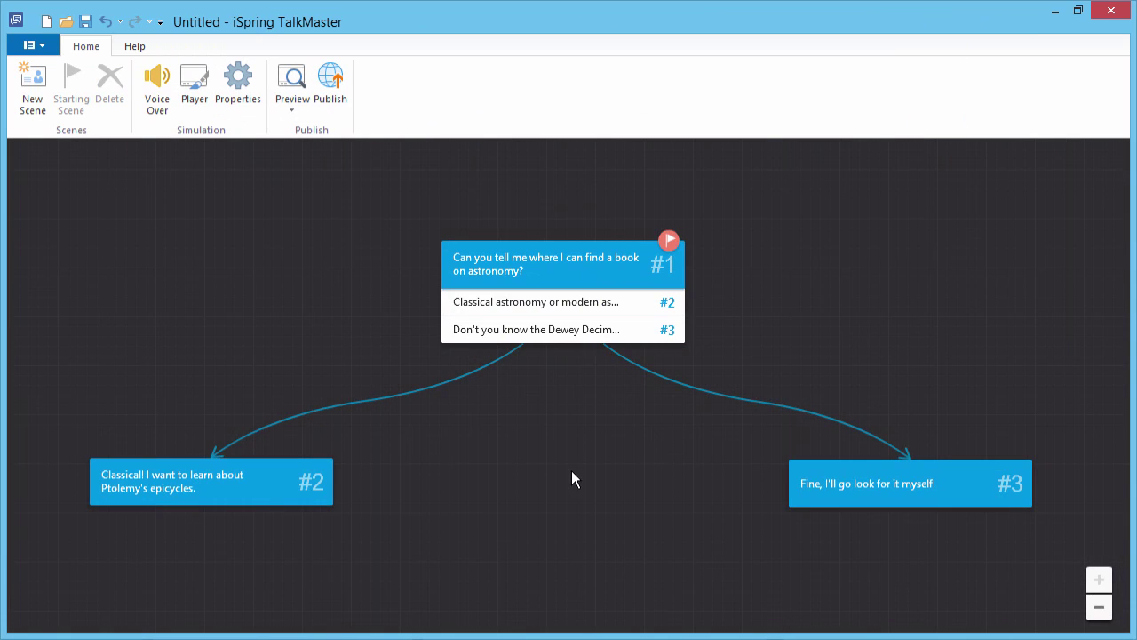
{"action": "left_click", "coordinate": [1100, 607]}
{"action": "left_click", "coordinate": [1099, 588]}
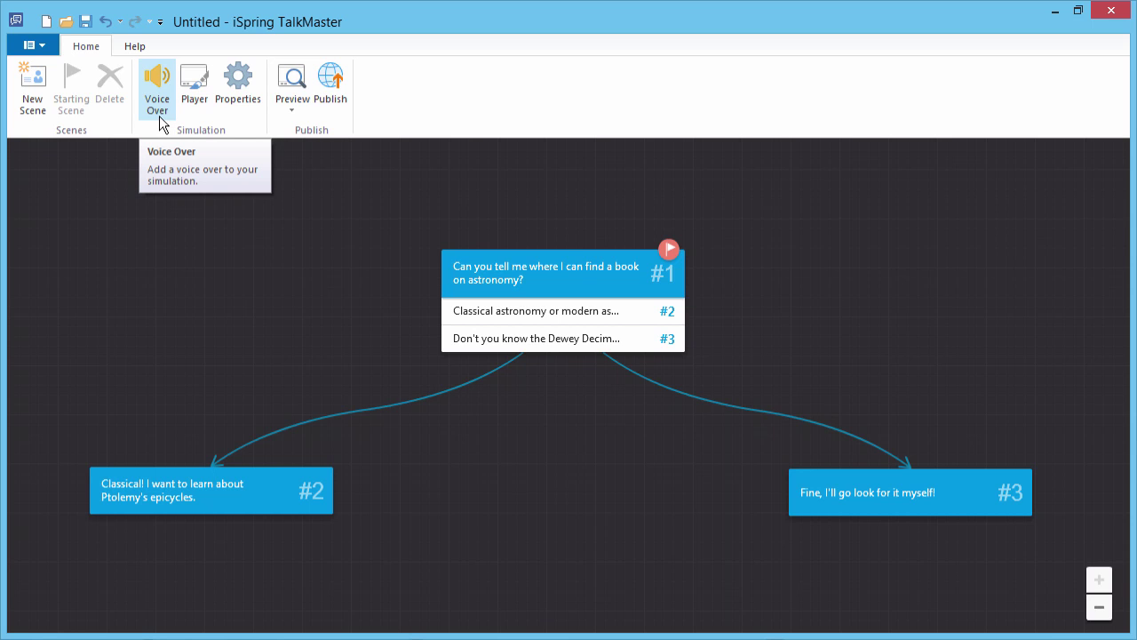
Step: Examine the voice-over mode with its import and export options, and return to the scene map
{"action": "left_click", "coordinate": [160, 117]}
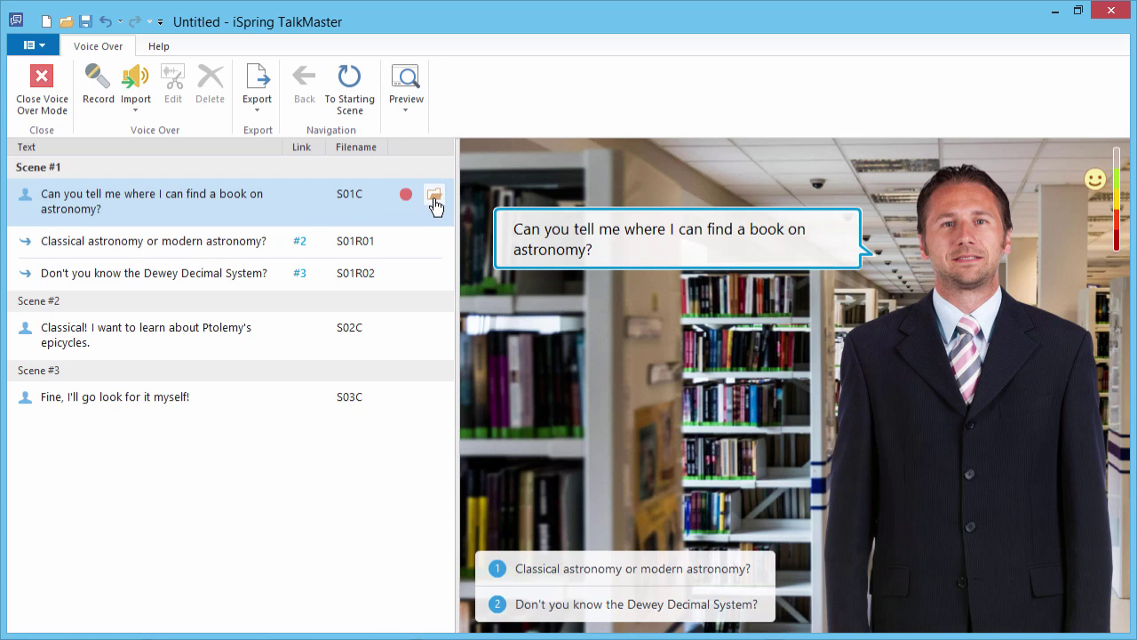
{"action": "left_click", "coordinate": [140, 110]}
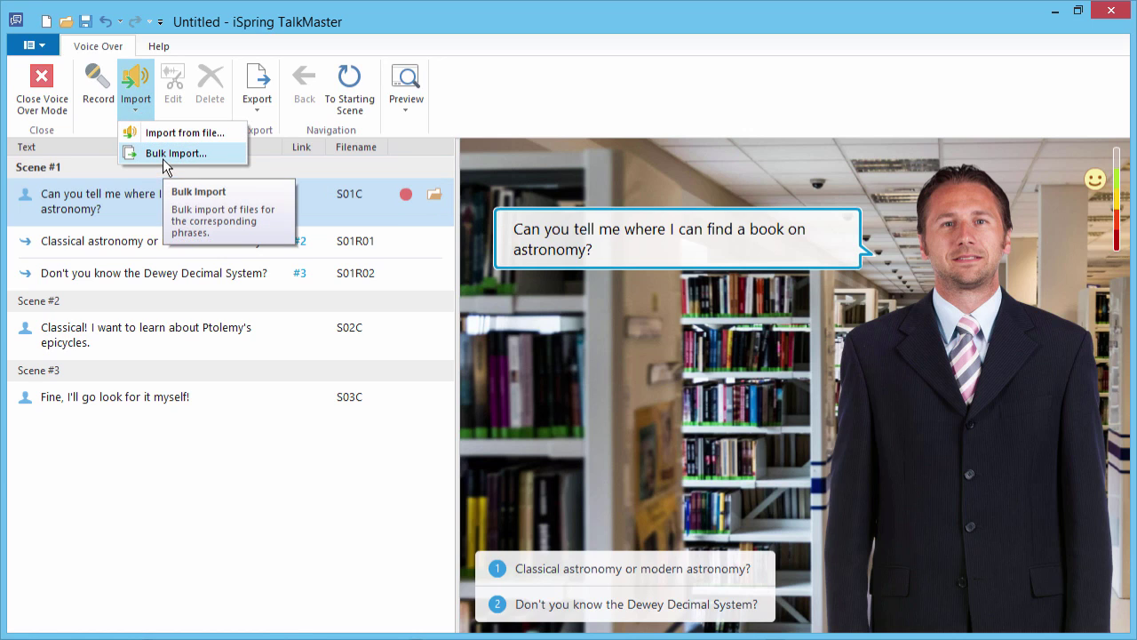
{"action": "left_click", "coordinate": [346, 199]}
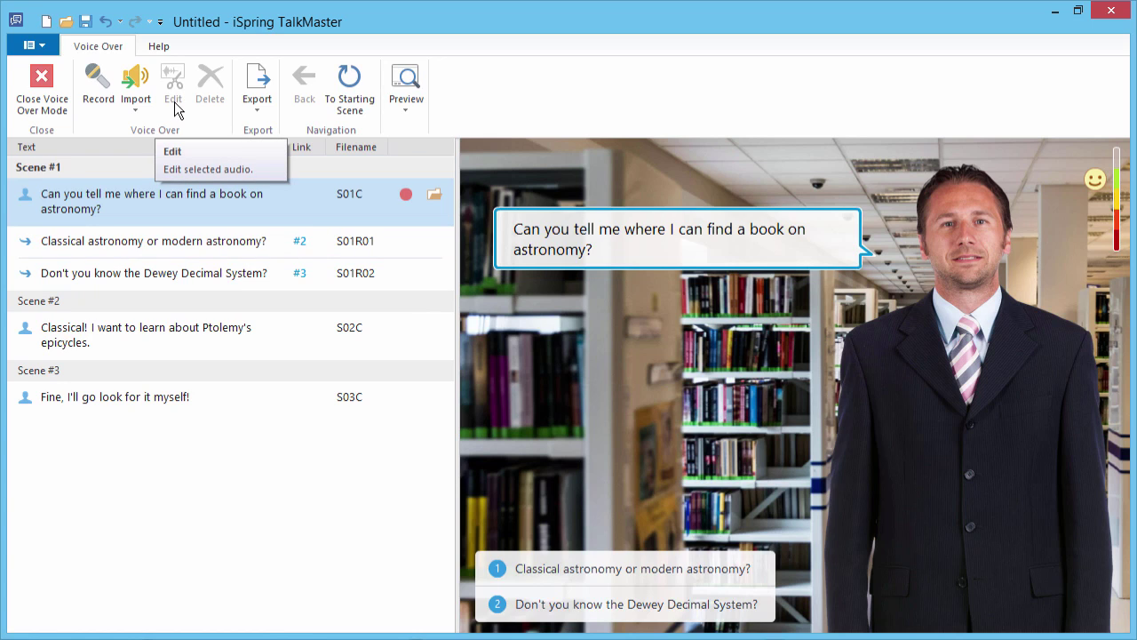
{"action": "left_click", "coordinate": [257, 111]}
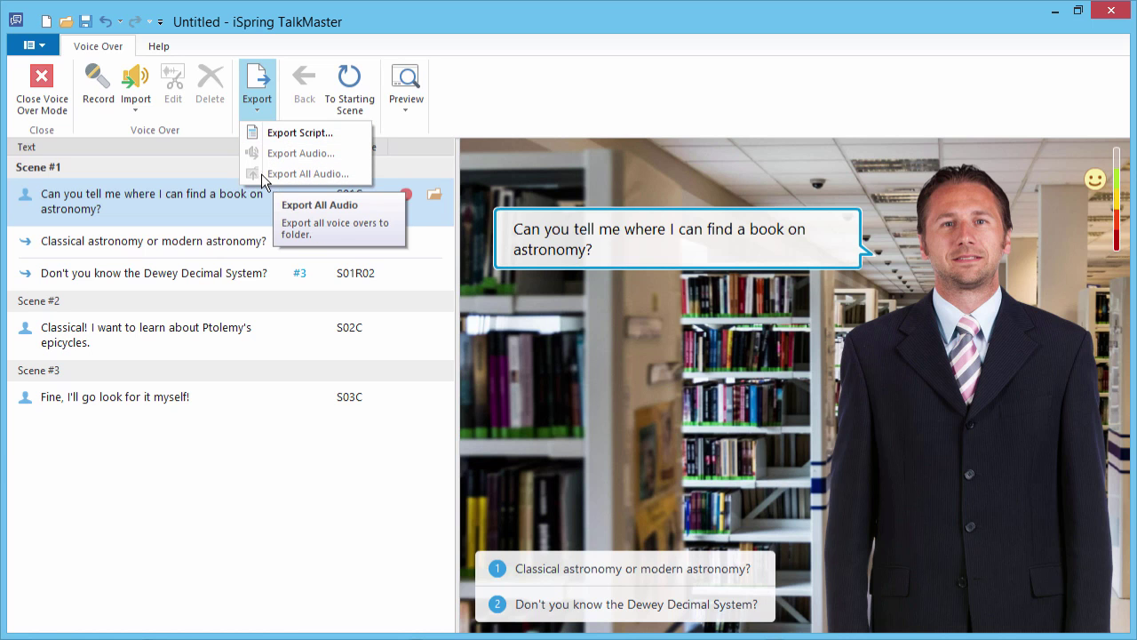
{"action": "left_click", "coordinate": [48, 108]}
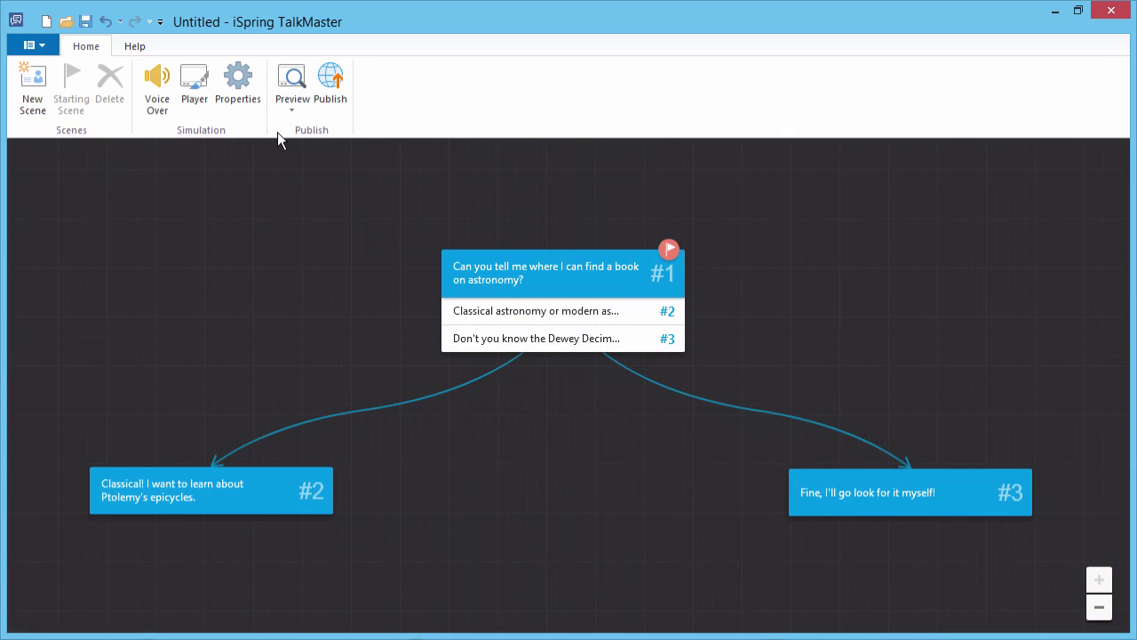
Step: Open the simulation preview and view the dialogue as a tablet and as a smartphone would show it
{"action": "left_click", "coordinate": [332, 101]}
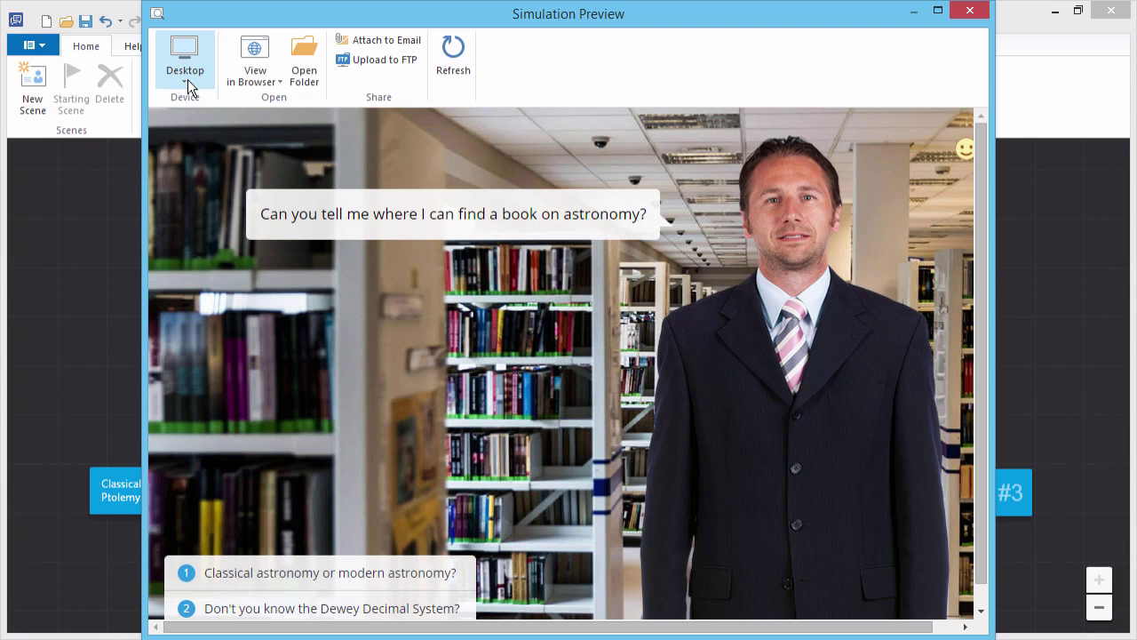
{"action": "left_click", "coordinate": [188, 80]}
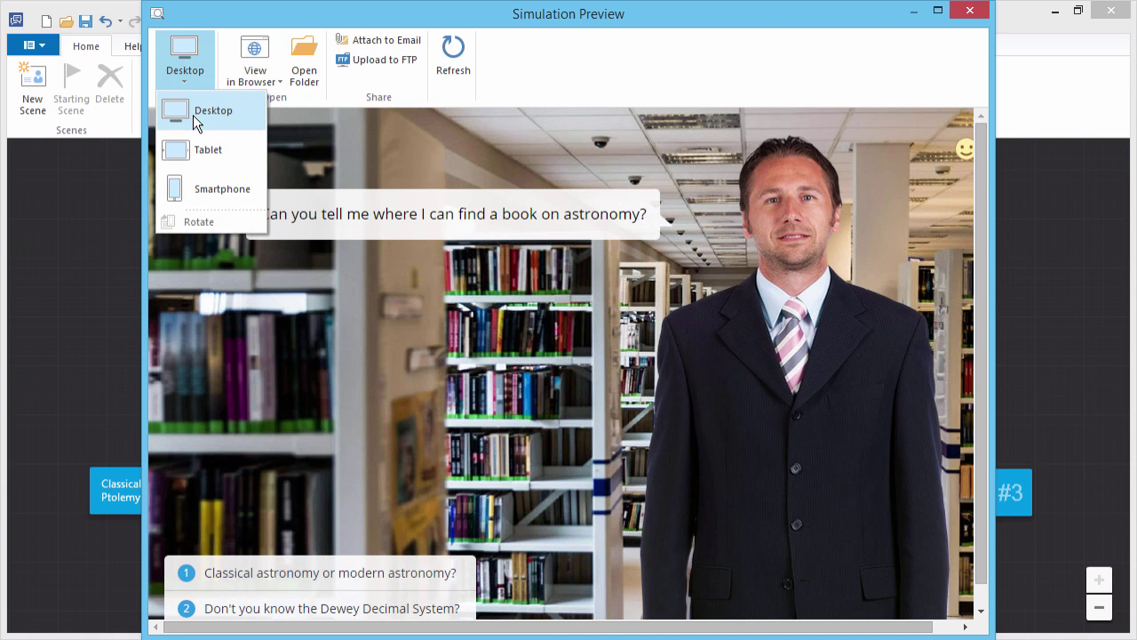
{"action": "left_click", "coordinate": [196, 151]}
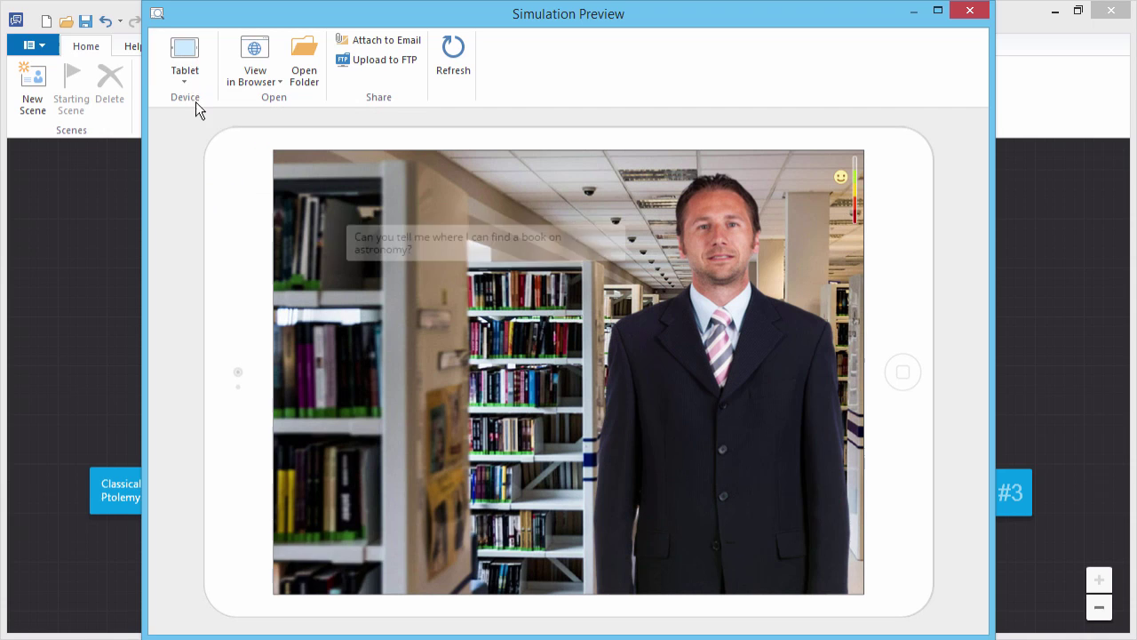
{"action": "left_click", "coordinate": [188, 74]}
{"action": "left_click", "coordinate": [201, 186]}
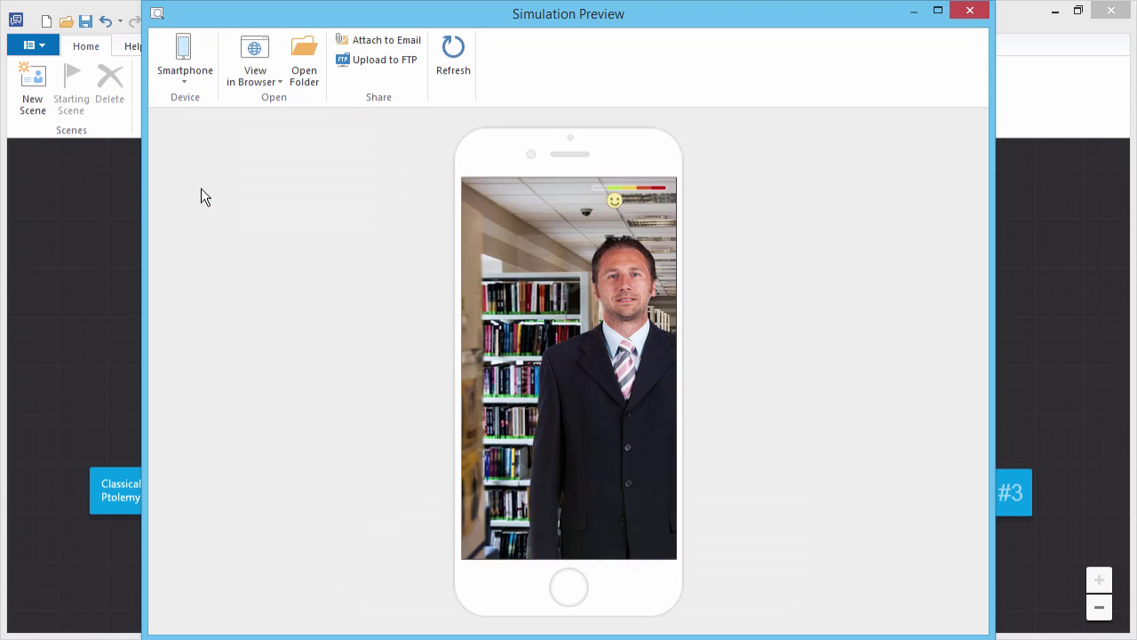